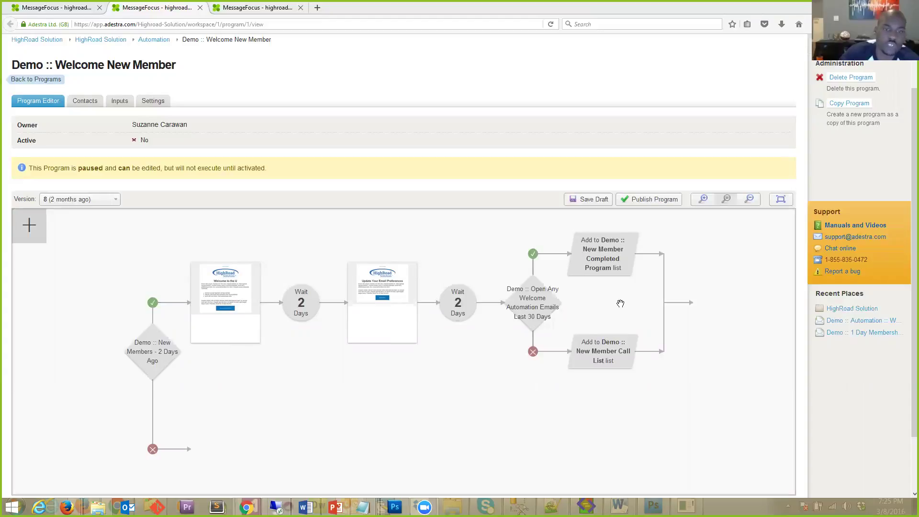
Place a Filter stage in the empty program, assign it the Demo :: New Members - 2 Days Ago filter, and review that filter's rule
{"action": "left_click", "coordinate": [76, 12]}
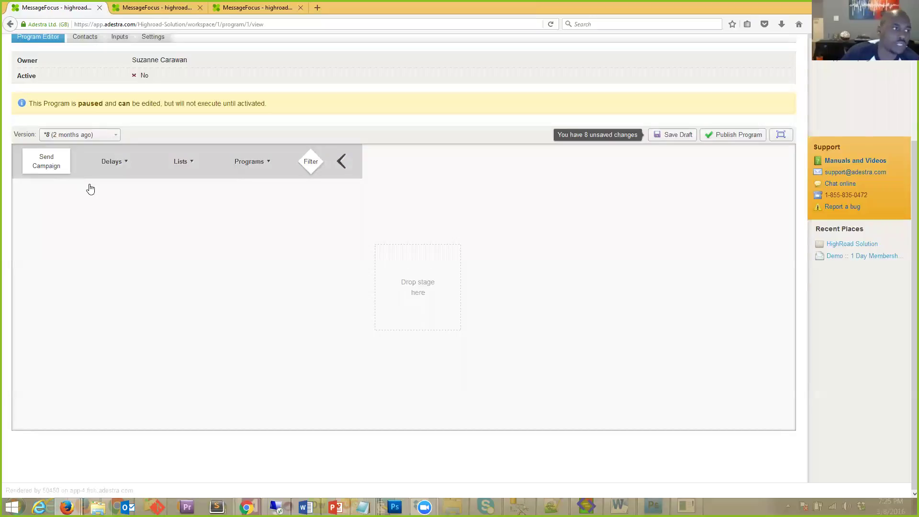
{"action": "mouse_move", "coordinate": [90, 230]}
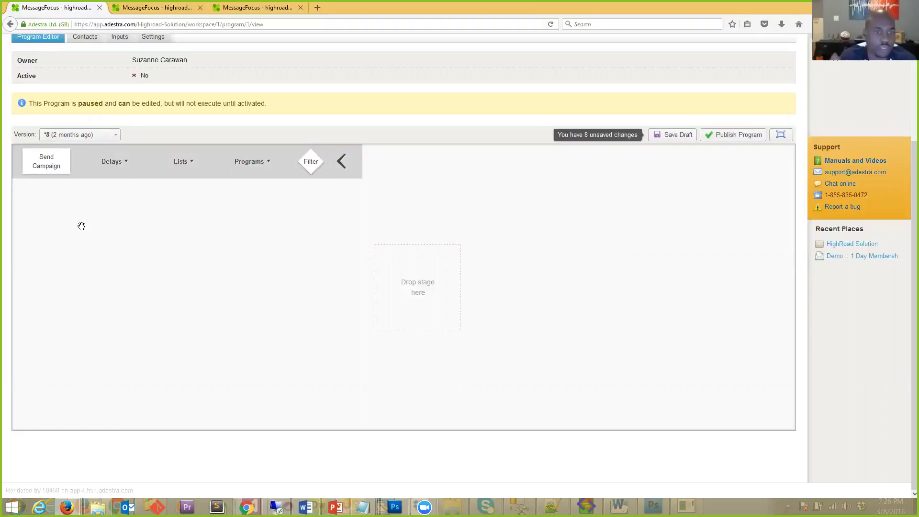
{"action": "left_click", "coordinate": [113, 167]}
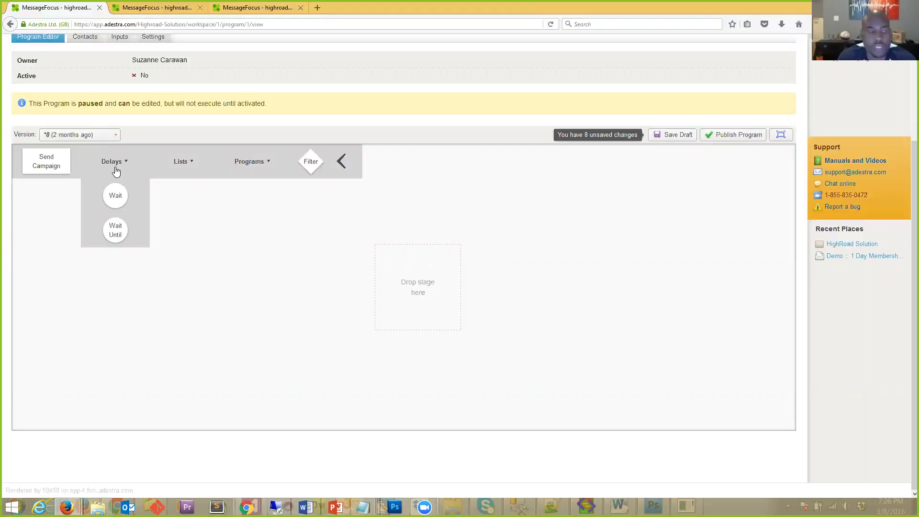
{"action": "mouse_move", "coordinate": [185, 168]}
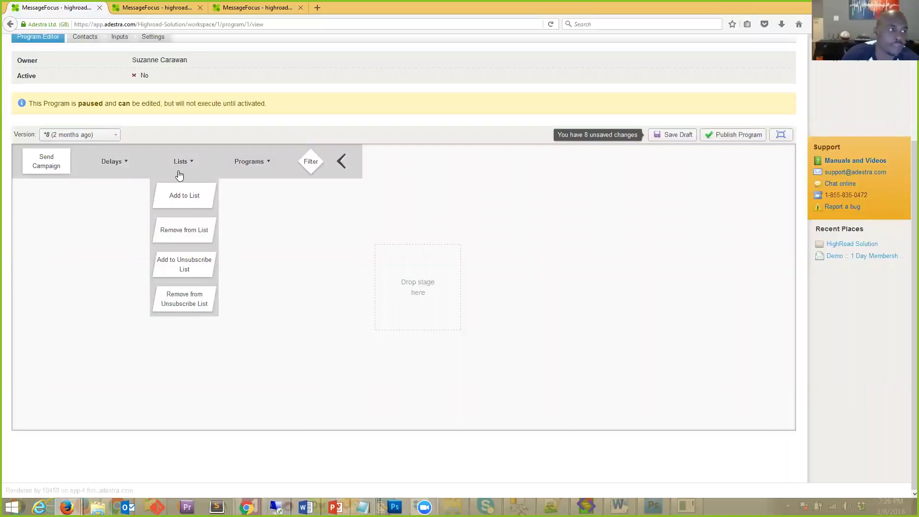
{"action": "mouse_move", "coordinate": [242, 174]}
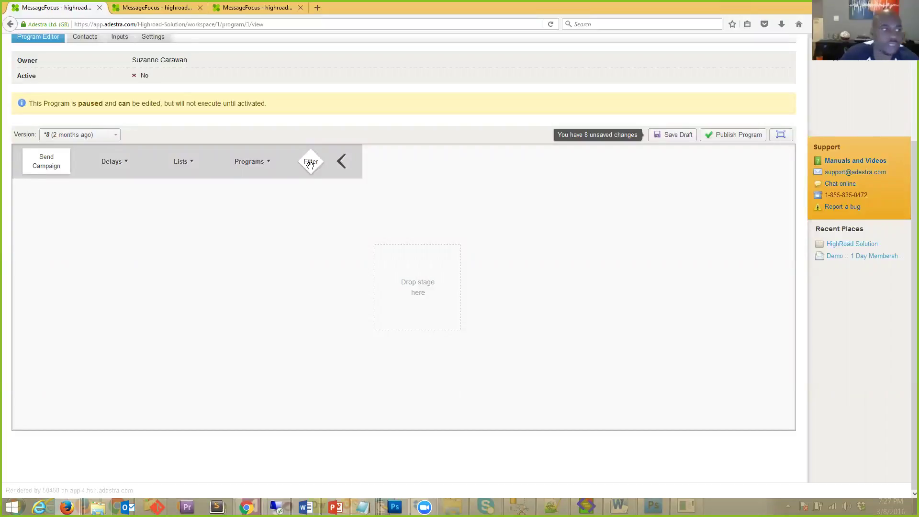
{"action": "left_click_drag", "start_coordinate": [320, 183], "coordinate": [416, 280]}
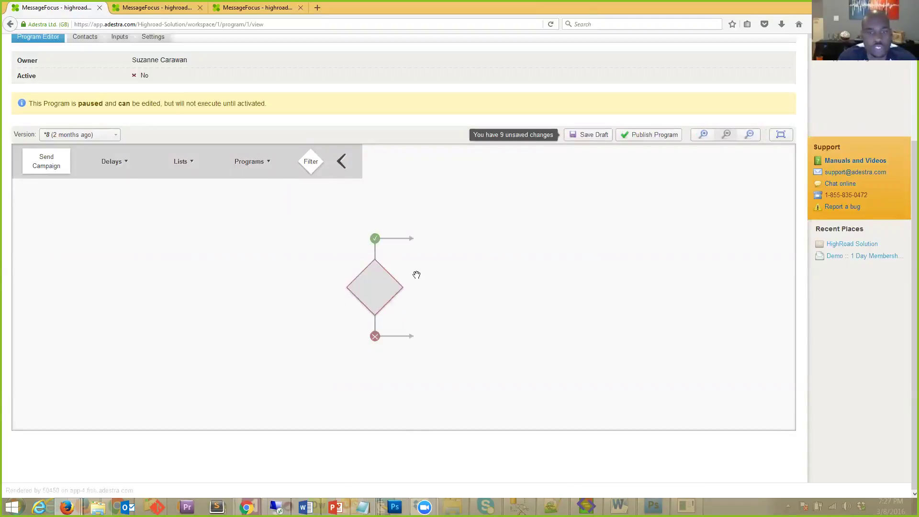
{"action": "left_click", "coordinate": [380, 287]}
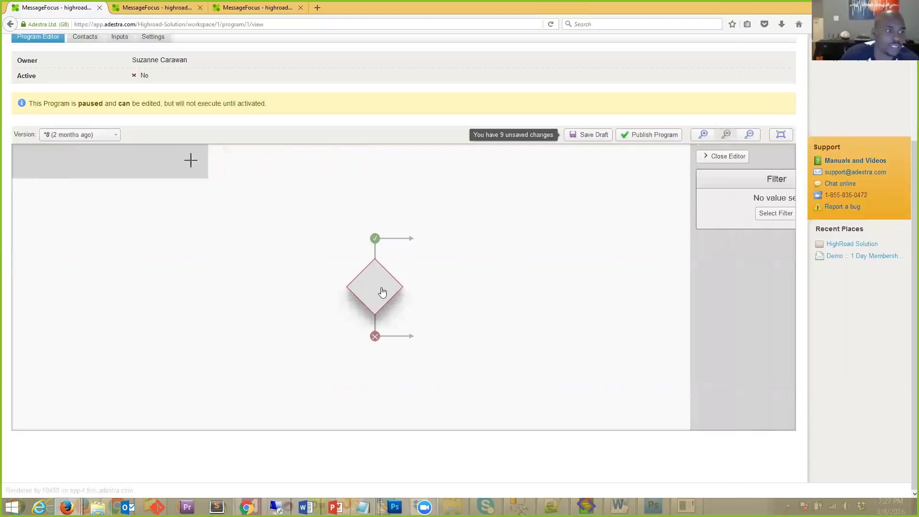
{"action": "left_click", "coordinate": [701, 215]}
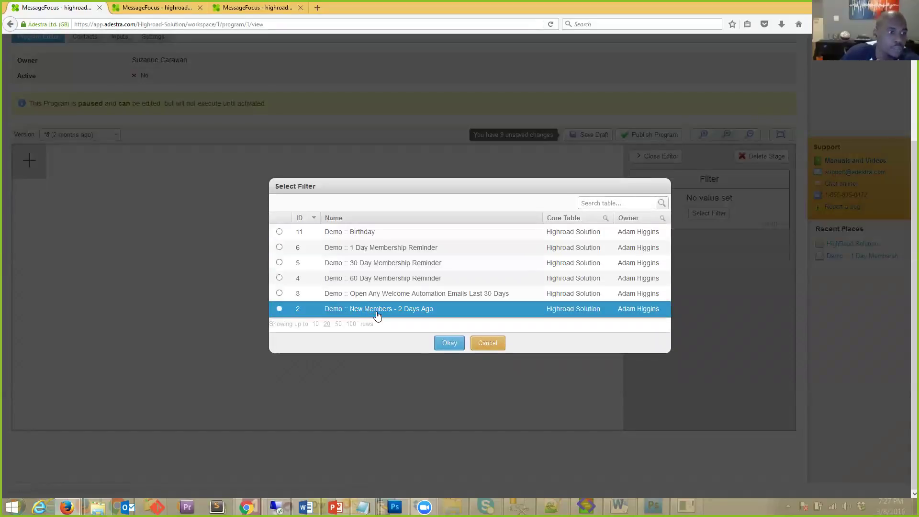
{"action": "left_click", "coordinate": [449, 351]}
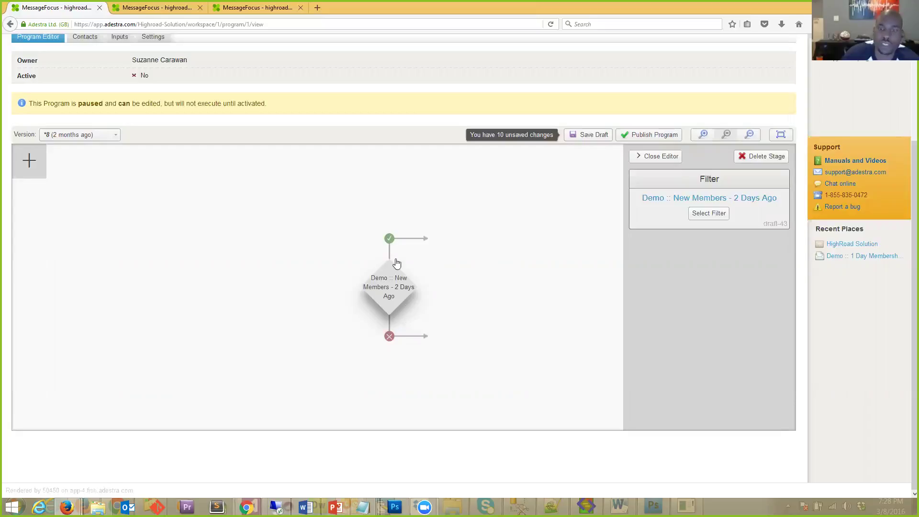
{"action": "left_click", "coordinate": [270, 9]}
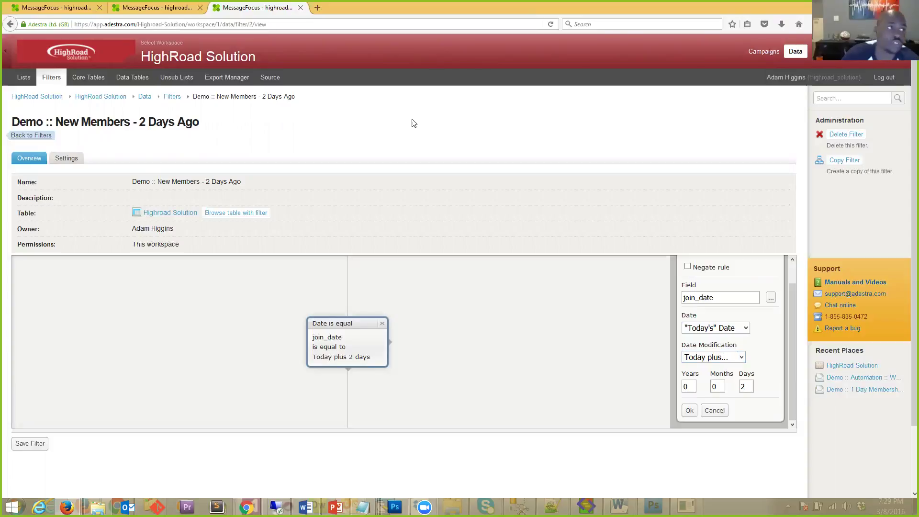
{"action": "left_click", "coordinate": [52, 9]}
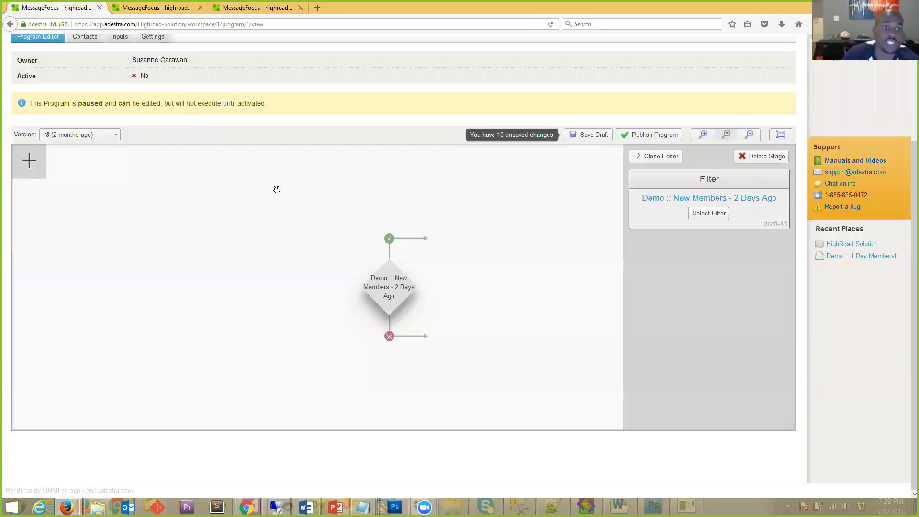
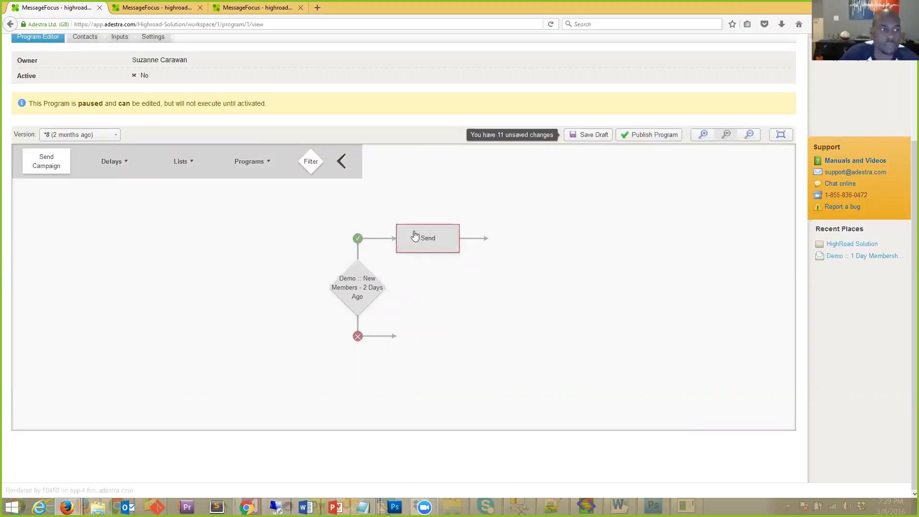
Add a Send Campaign stage on the filter's matching branch and assign it the Demo :: Automation :: Welcome Member campaign
{"action": "left_click", "coordinate": [424, 248]}
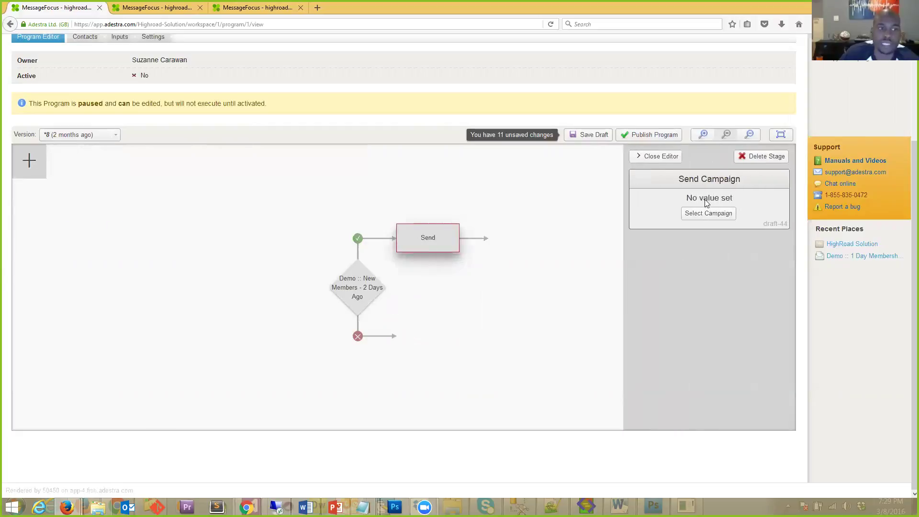
{"action": "left_click", "coordinate": [710, 213]}
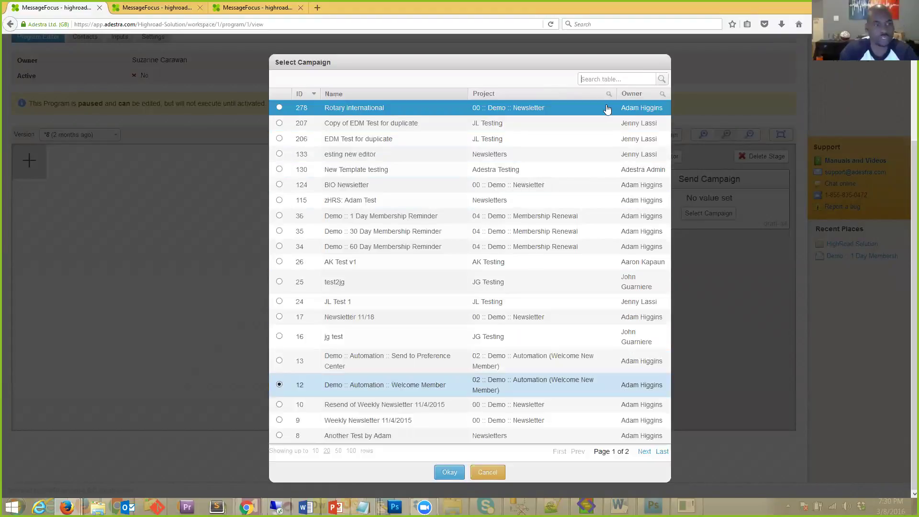
{"action": "type", "text": "Automatio"}
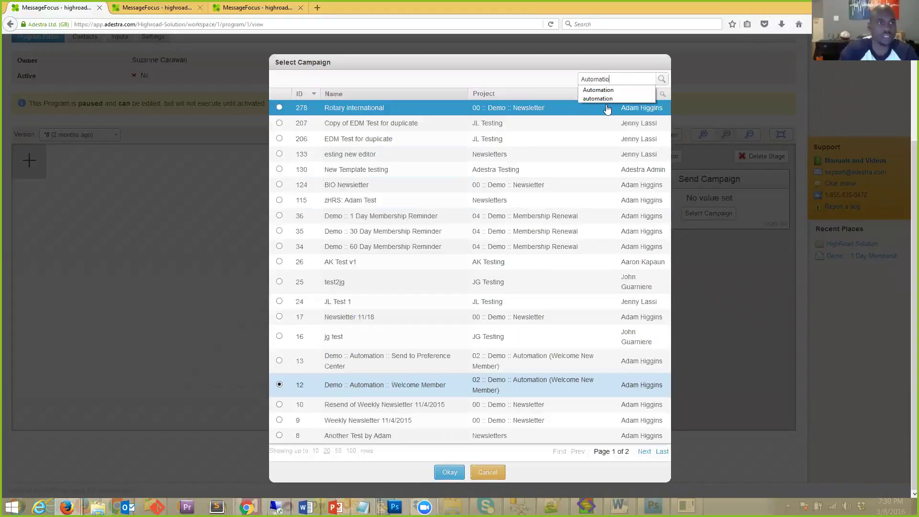
{"action": "type", "text": "n"}
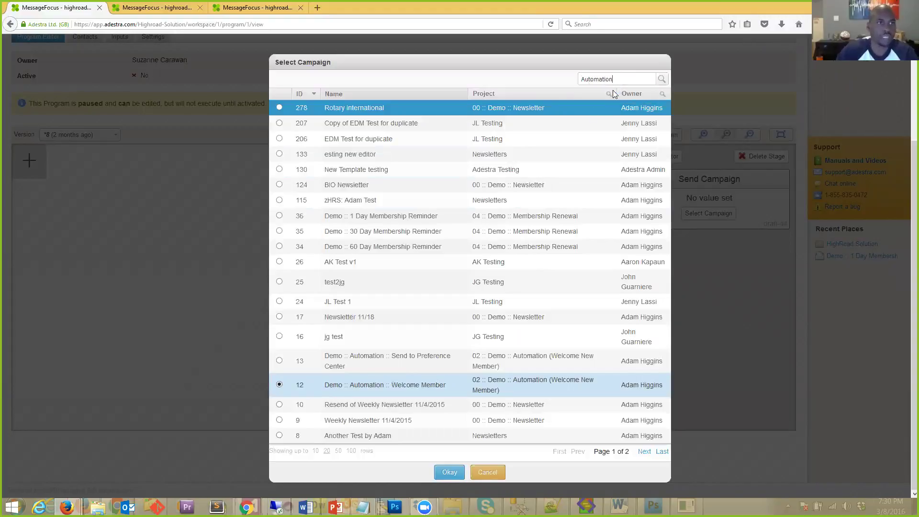
{"action": "left_click", "coordinate": [662, 79]}
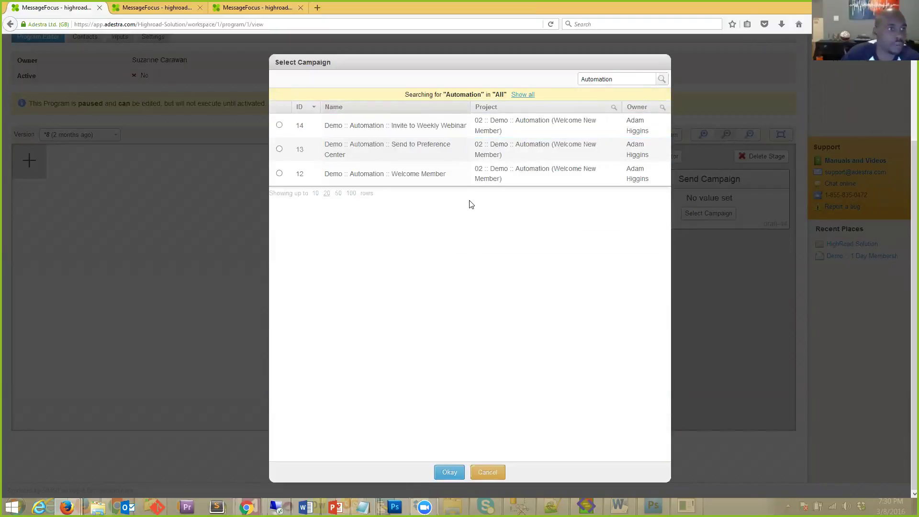
{"action": "left_click", "coordinate": [410, 148]}
{"action": "left_click", "coordinate": [386, 176]}
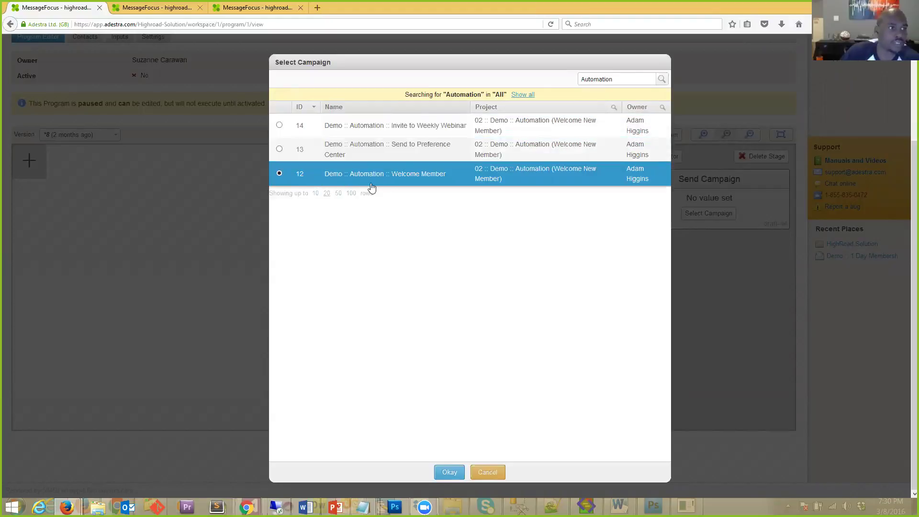
{"action": "left_click", "coordinate": [450, 472]}
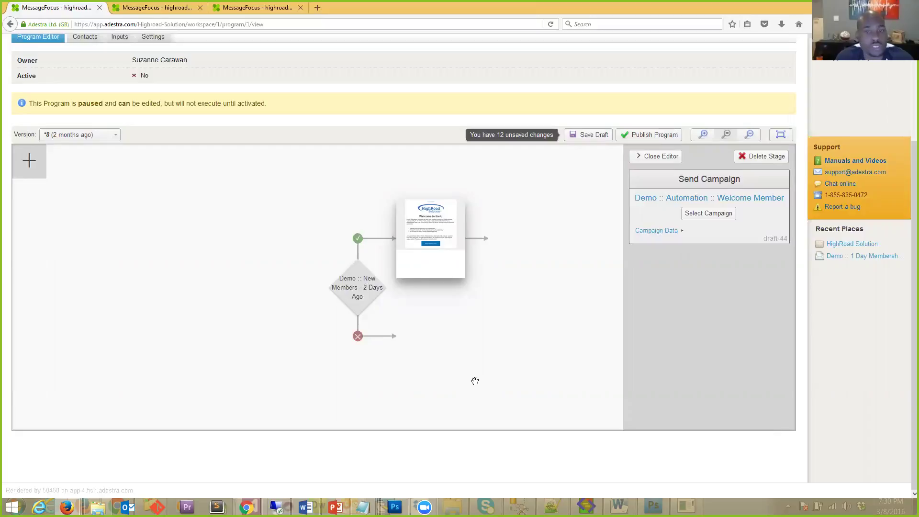
Add a Wait stage after the welcome email and set its delay to 2 days
{"action": "left_click", "coordinate": [33, 176]}
{"action": "left_click", "coordinate": [111, 163]}
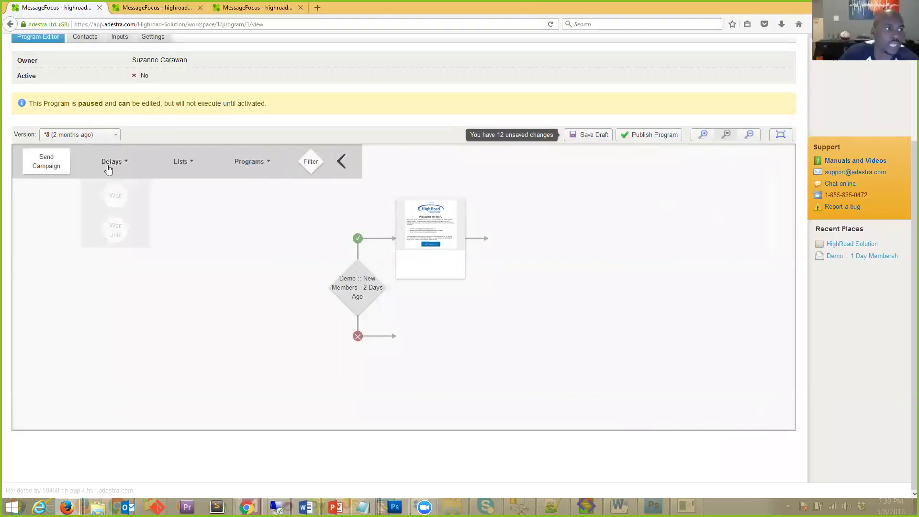
{"action": "left_click_drag", "start_coordinate": [115, 230], "coordinate": [474, 244]}
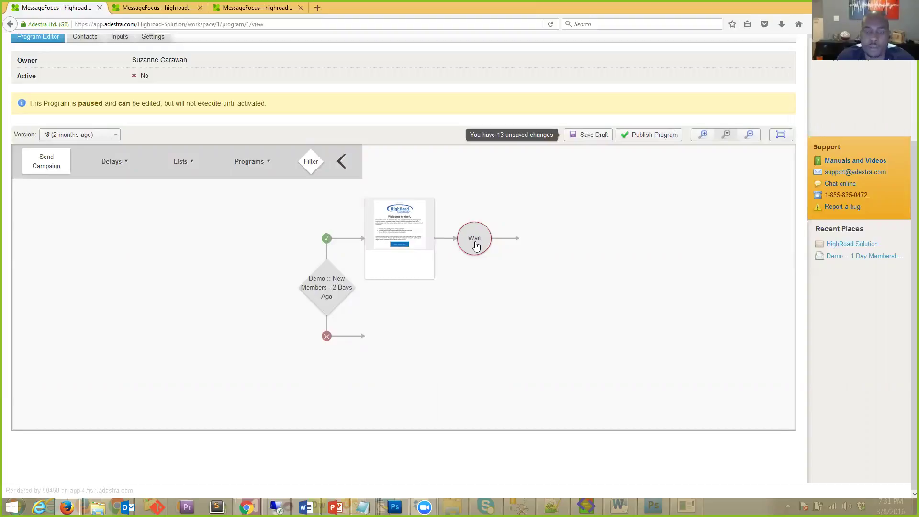
{"action": "left_click", "coordinate": [475, 245]}
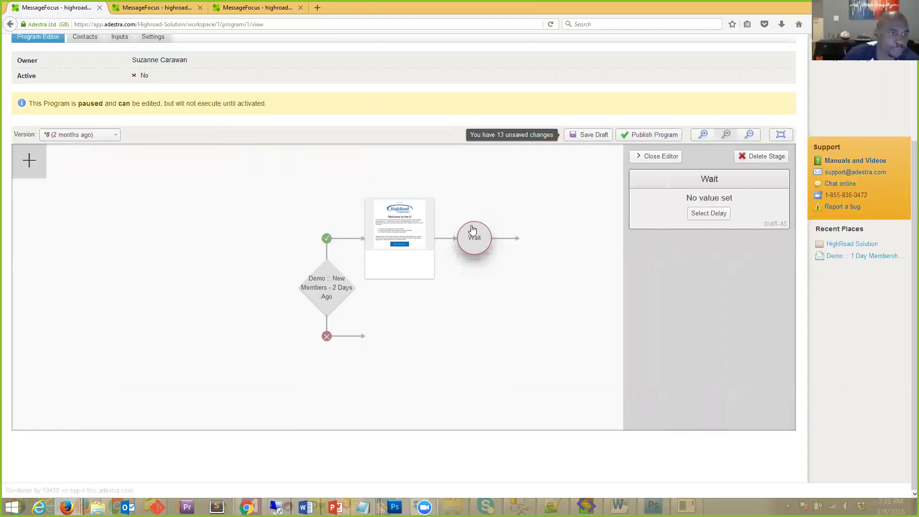
{"action": "left_click", "coordinate": [698, 217]}
{"action": "left_click", "coordinate": [431, 265]}
{"action": "left_click", "coordinate": [416, 297]}
{"action": "key", "text": "shift+Tab"}
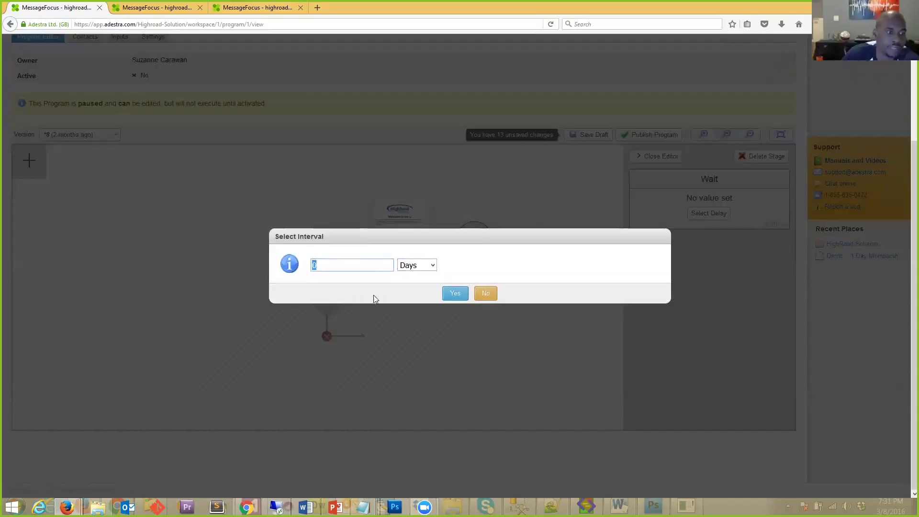
{"action": "type", "text": "2"}
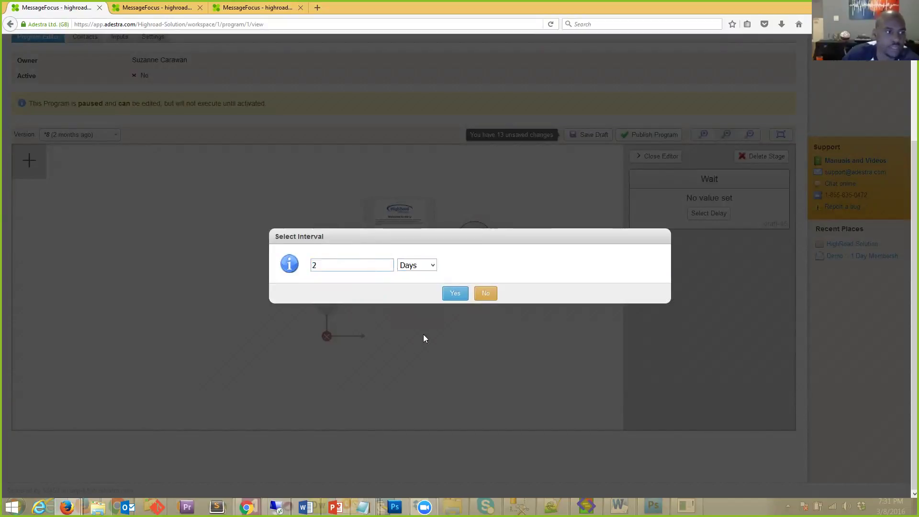
{"action": "left_click", "coordinate": [454, 293]}
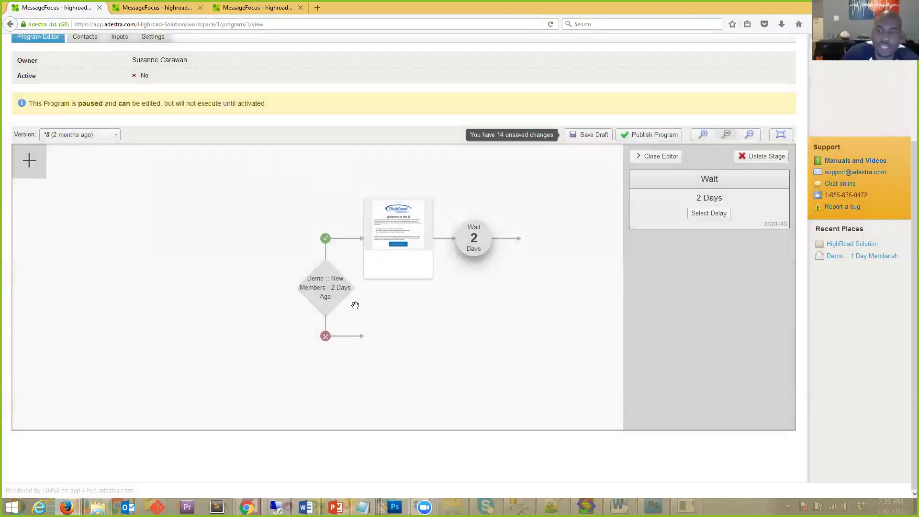
Add a Send Campaign stage after the 2-day wait and assign it the Demo :: Automation :: Send to Preference Center campaign
{"action": "left_click", "coordinate": [29, 161]}
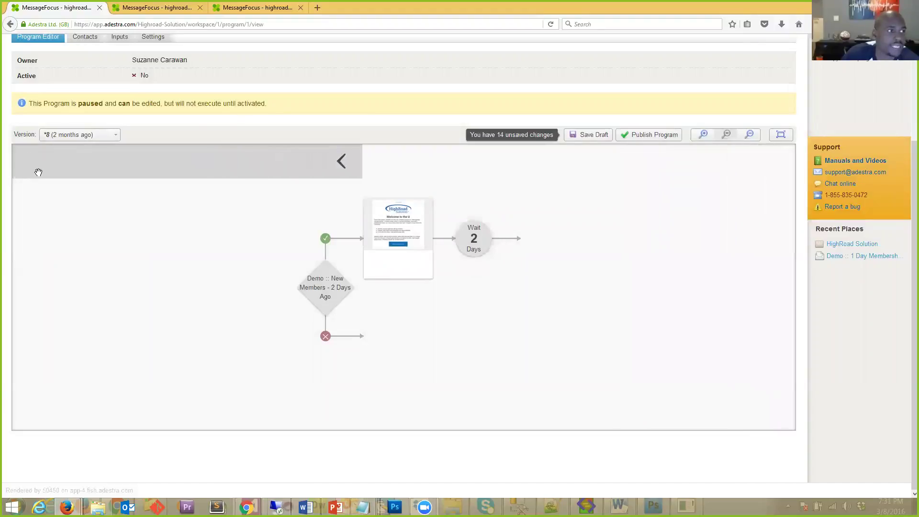
{"action": "left_click_drag", "start_coordinate": [44, 166], "coordinate": [503, 246]}
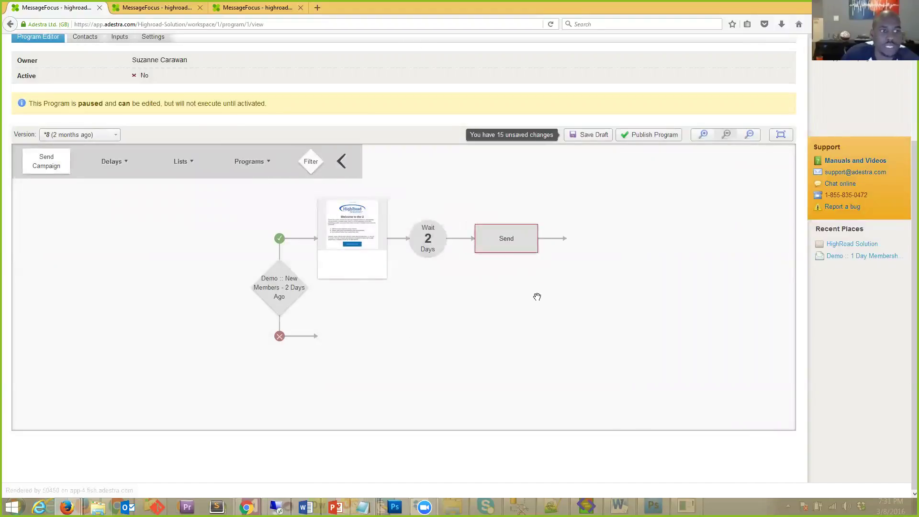
{"action": "left_click", "coordinate": [506, 248]}
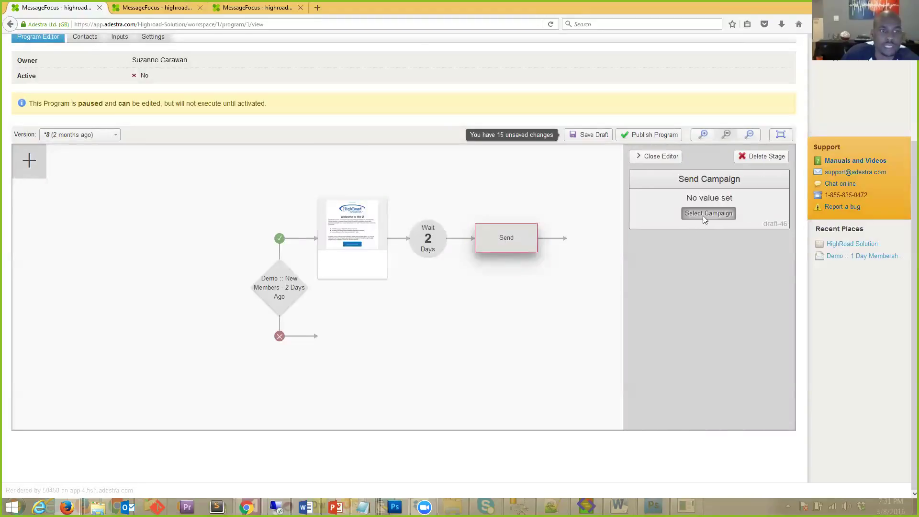
{"action": "left_click", "coordinate": [703, 214]}
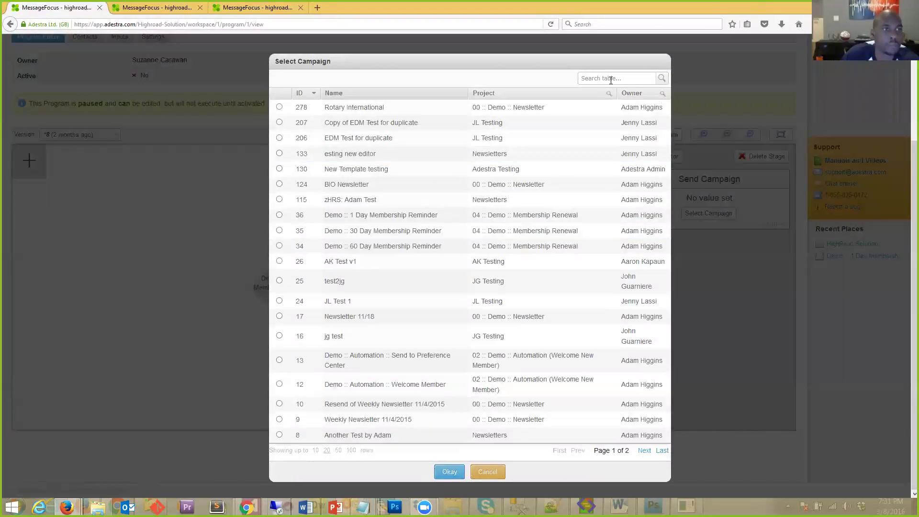
{"action": "left_click", "coordinate": [622, 142]}
{"action": "type", "text": "Au"}
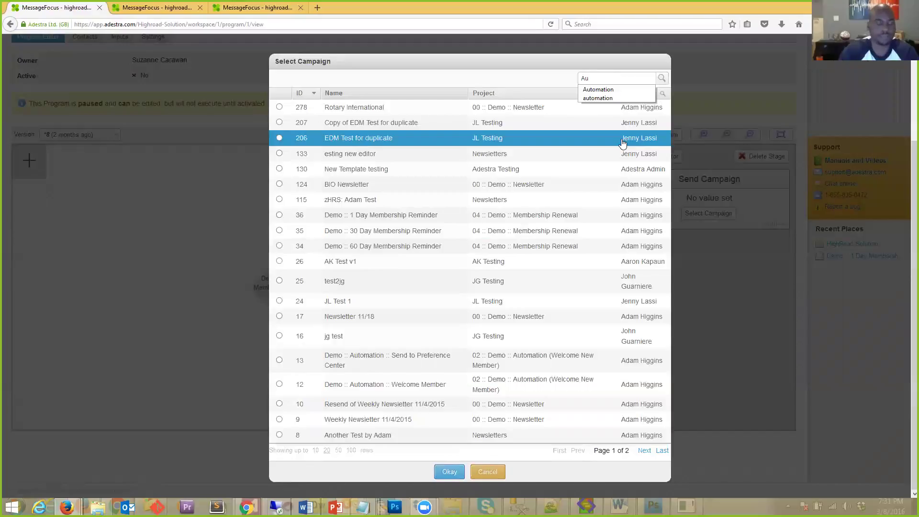
{"action": "type", "text": "tomation"}
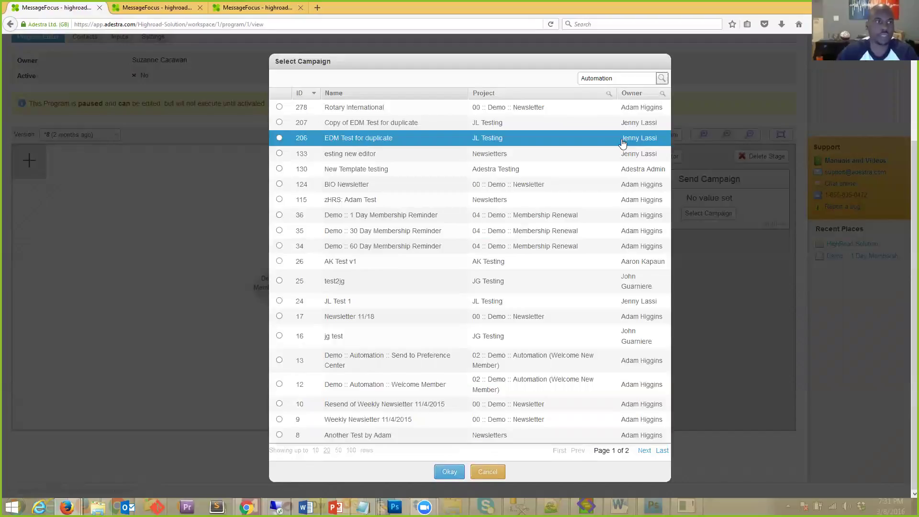
{"action": "left_click", "coordinate": [661, 78]}
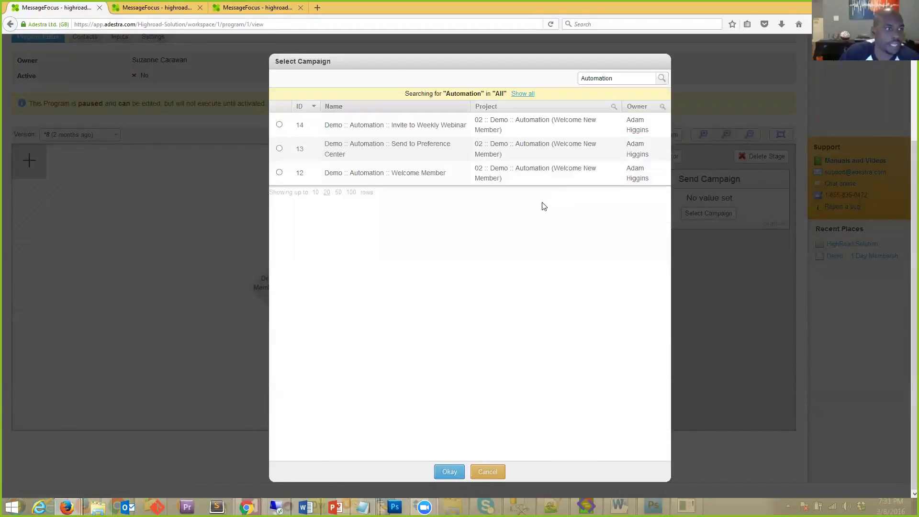
{"action": "left_click", "coordinate": [388, 152]}
{"action": "left_click", "coordinate": [442, 474]}
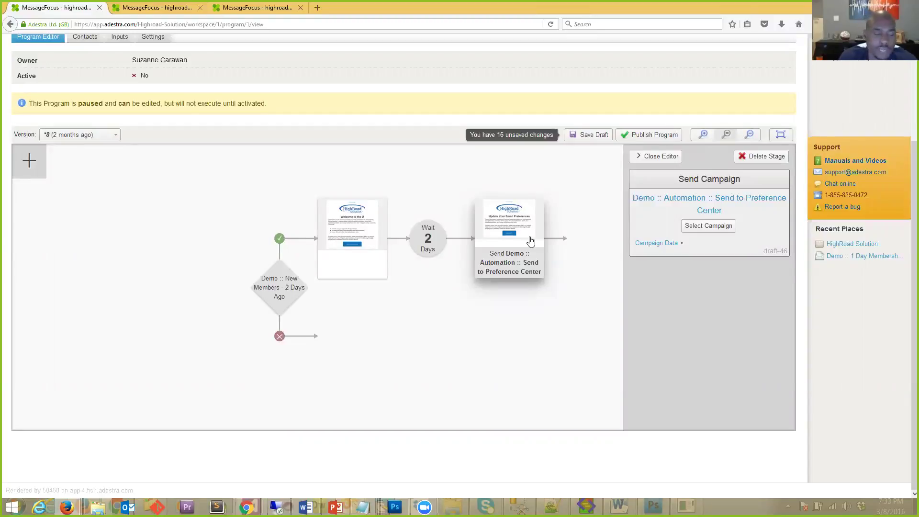
Add a Wait stage after the Send to Preference Center campaign and set its delay to 2 days
{"action": "left_click", "coordinate": [38, 172]}
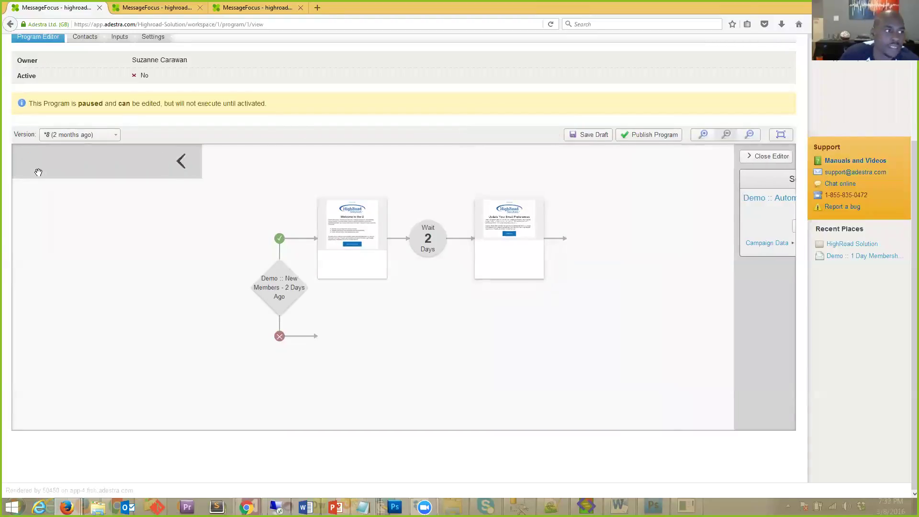
{"action": "left_click", "coordinate": [113, 162]}
{"action": "left_click_drag", "start_coordinate": [113, 197], "coordinate": [550, 243]}
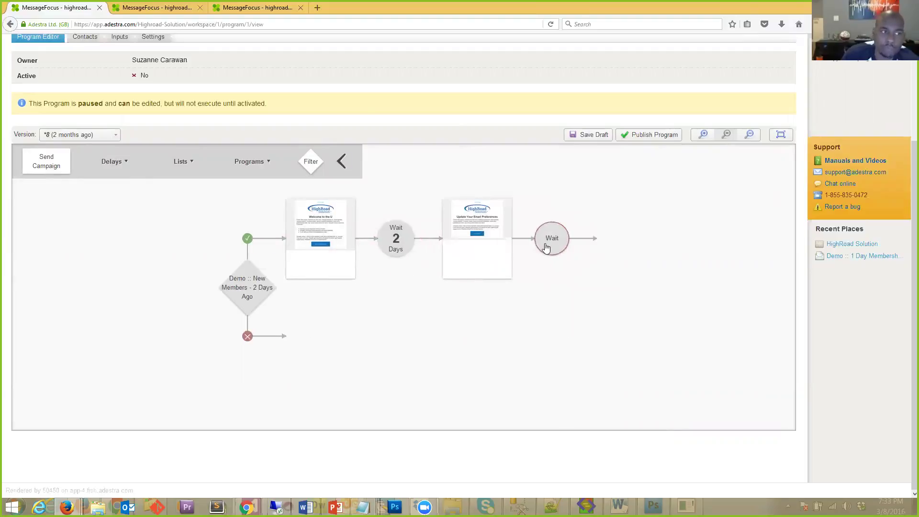
{"action": "left_click", "coordinate": [548, 244]}
{"action": "left_click", "coordinate": [708, 212]}
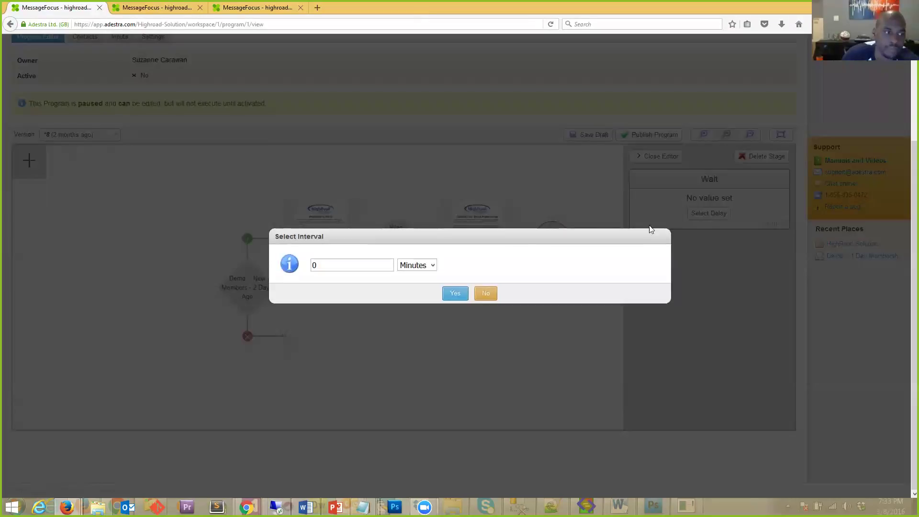
{"action": "left_click", "coordinate": [425, 267]}
{"action": "left_click", "coordinate": [407, 297]}
{"action": "double_click", "coordinate": [334, 264]}
{"action": "type", "text": "2"}
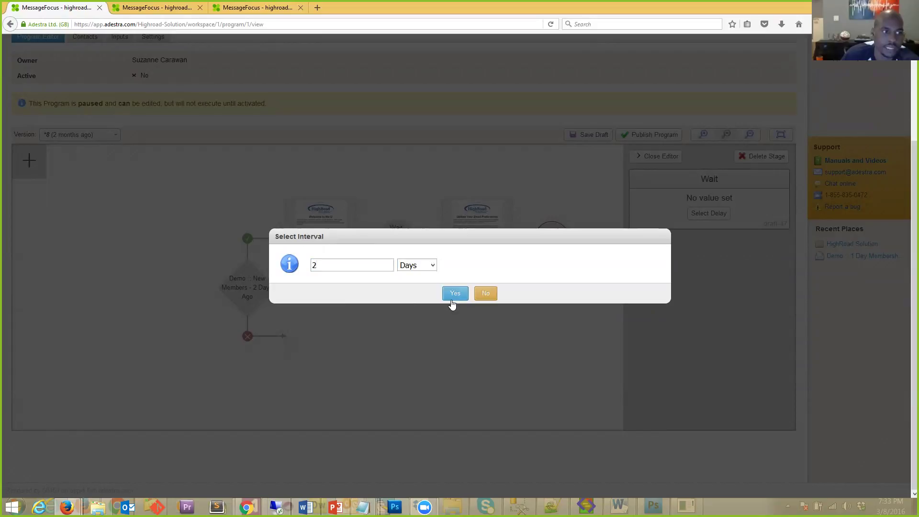
{"action": "left_click", "coordinate": [454, 296]}
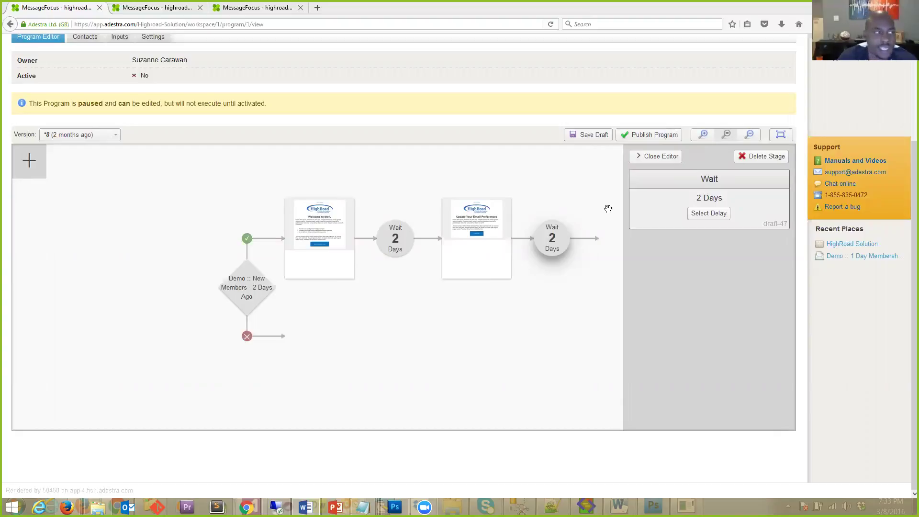
Add a Filter stage after the second wait and assign it the Demo :: Open Any Welcome Automation Emails Last 30 Days filter
{"action": "left_click", "coordinate": [38, 173]}
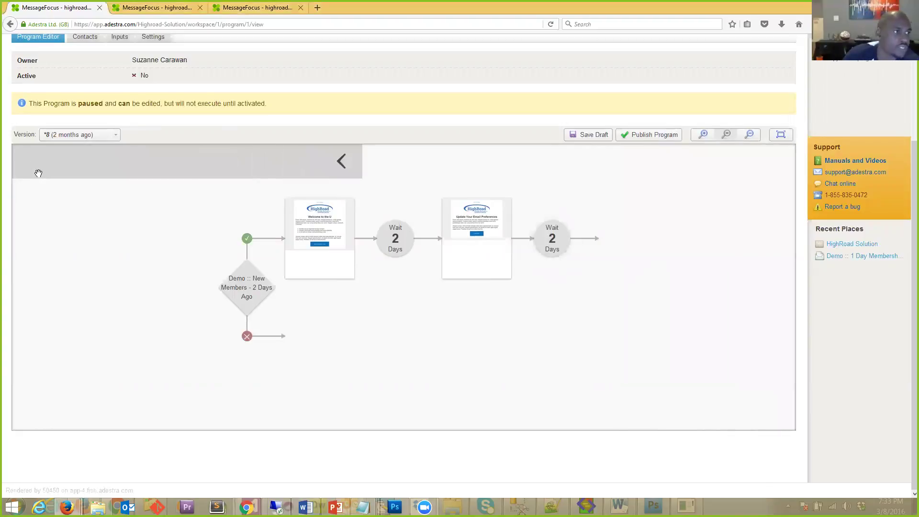
{"action": "left_click_drag", "start_coordinate": [317, 170], "coordinate": [578, 247]}
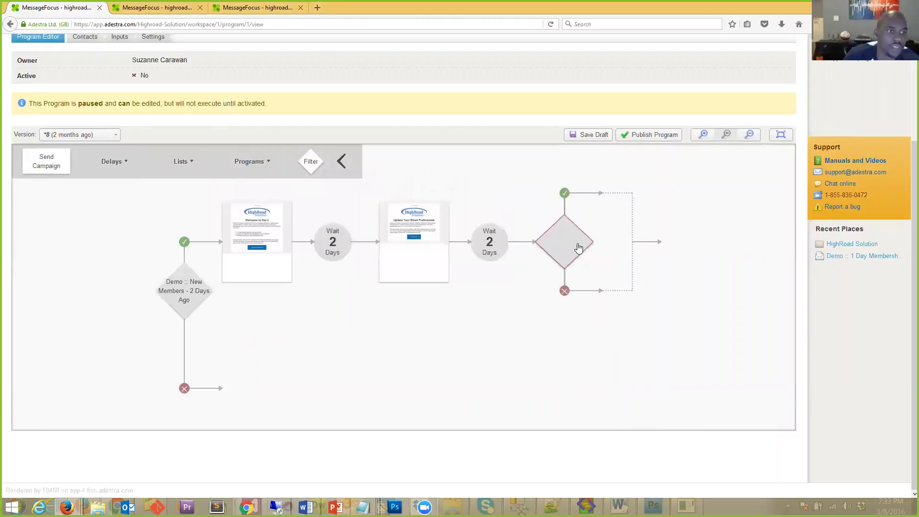
{"action": "left_click", "coordinate": [704, 213]}
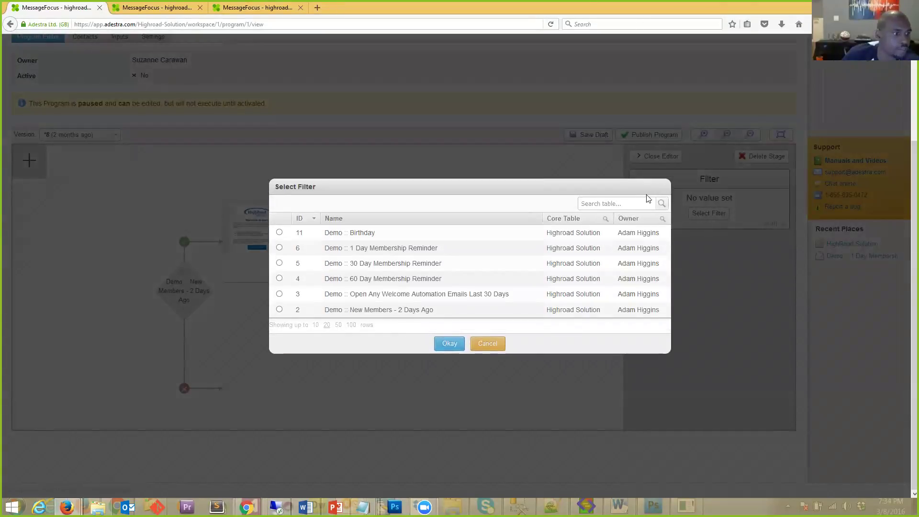
{"action": "left_click", "coordinate": [433, 294]}
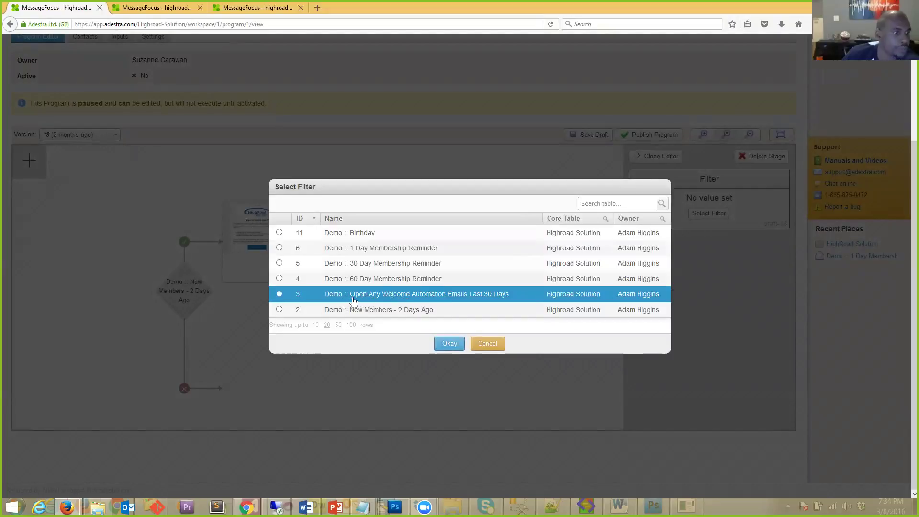
{"action": "left_click", "coordinate": [448, 344]}
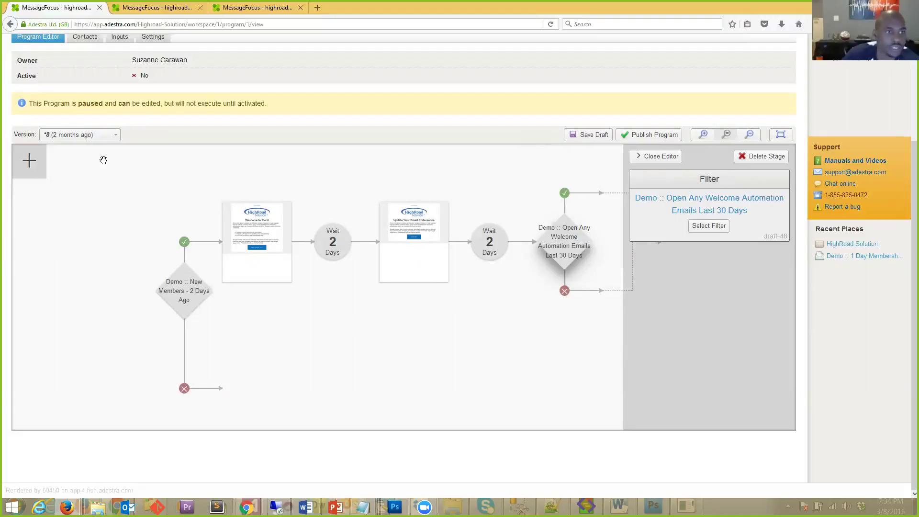
Place an Add to List stage on both the matching and non-matching branches of the email-open filter
{"action": "left_click", "coordinate": [29, 171]}
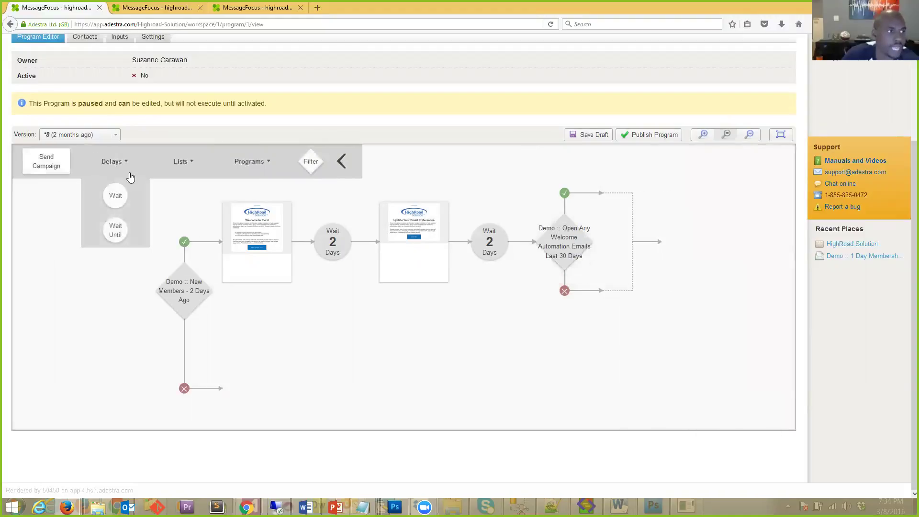
{"action": "mouse_move", "coordinate": [177, 169]}
{"action": "left_click_drag", "start_coordinate": [184, 196], "coordinate": [582, 203]}
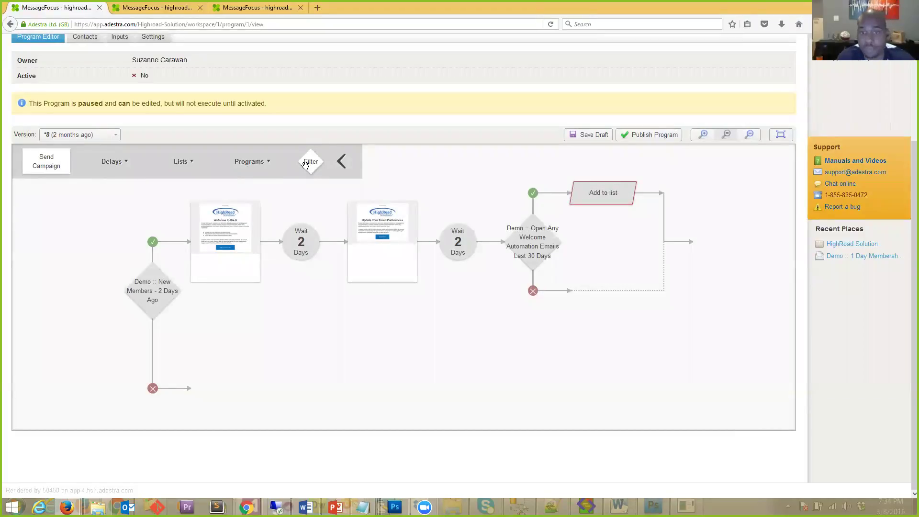
{"action": "left_click", "coordinate": [183, 161]}
{"action": "left_click_drag", "start_coordinate": [182, 195], "coordinate": [568, 297]}
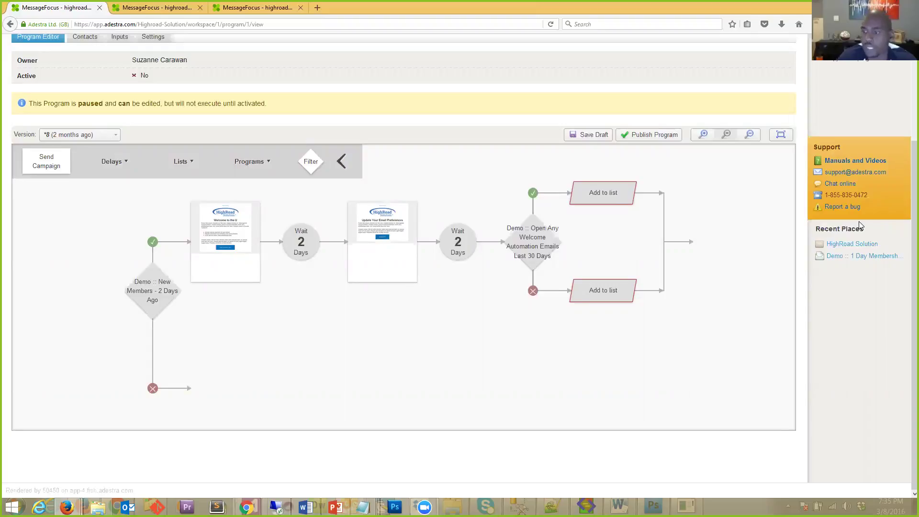
Assign the Demo :: New Member Call List list to the Add to List stage on the email-open filter's non-matching branch
{"action": "left_click", "coordinate": [598, 298]}
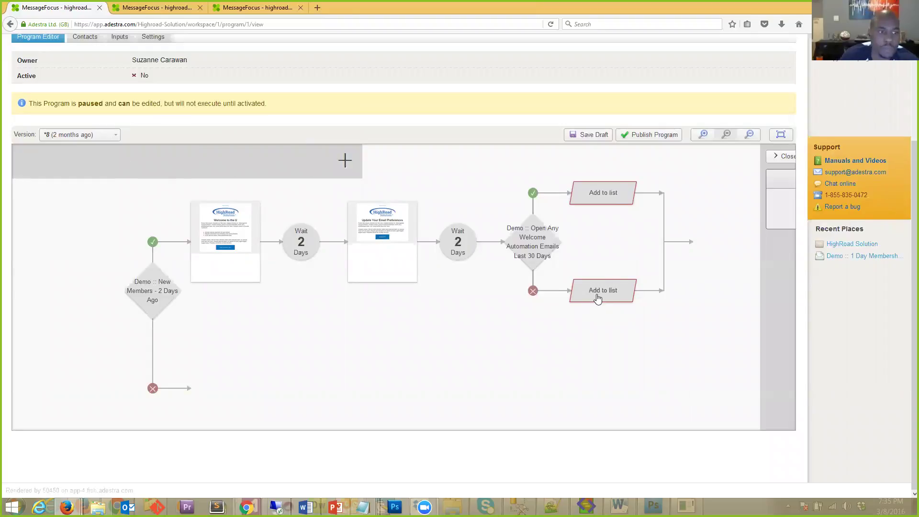
{"action": "left_click", "coordinate": [707, 212]}
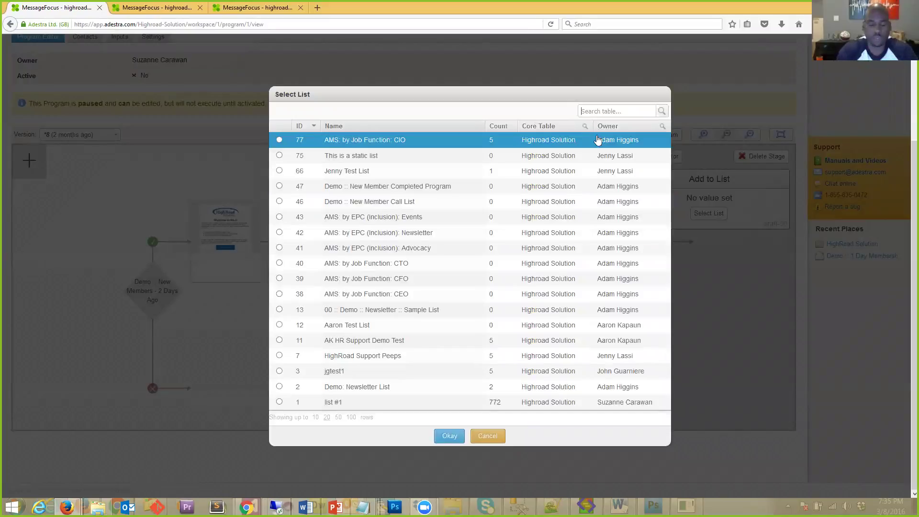
{"action": "type", "text": "New M"}
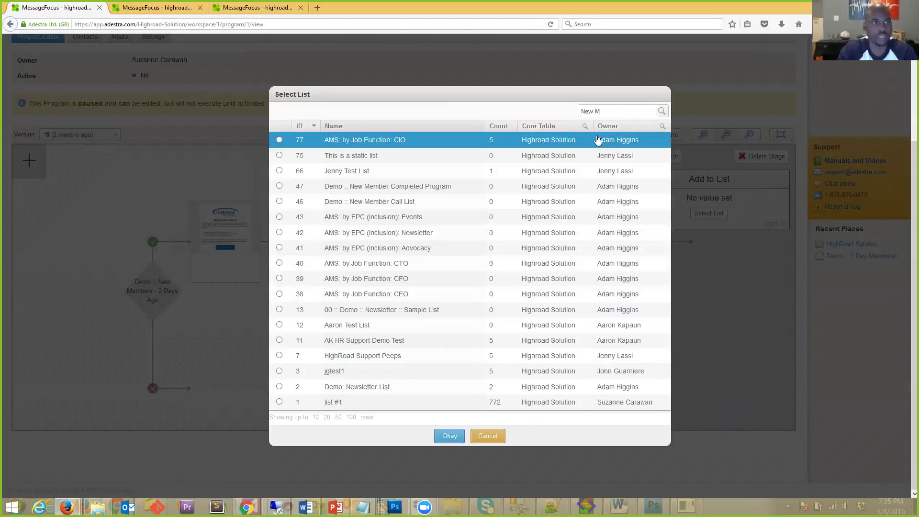
{"action": "type", "text": "ember"}
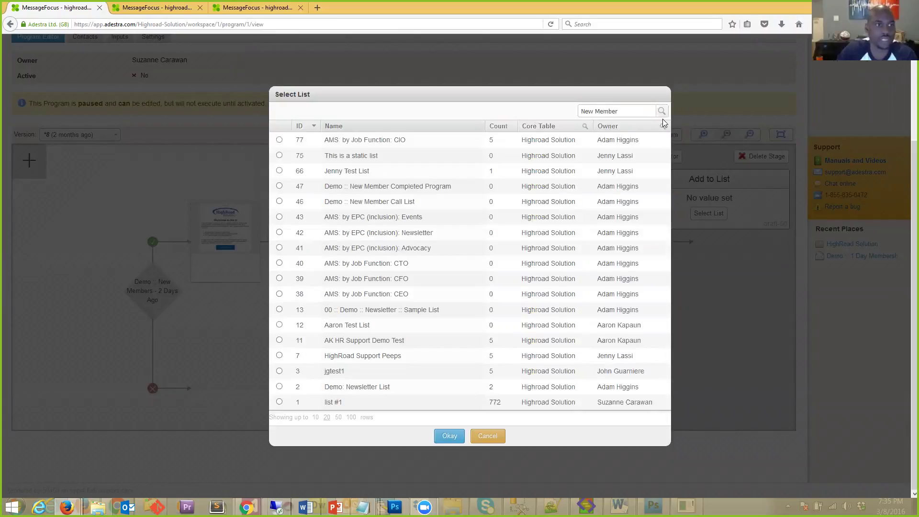
{"action": "left_click", "coordinate": [279, 201]}
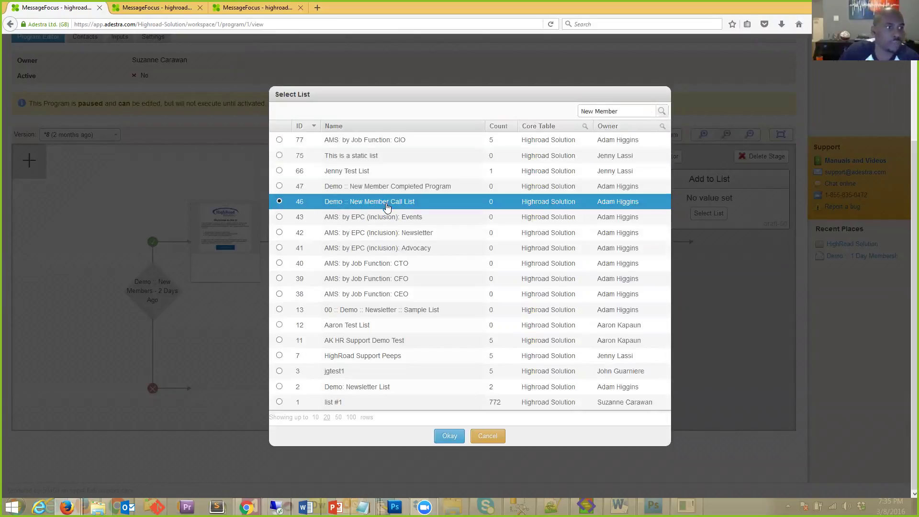
{"action": "left_click", "coordinate": [449, 436]}
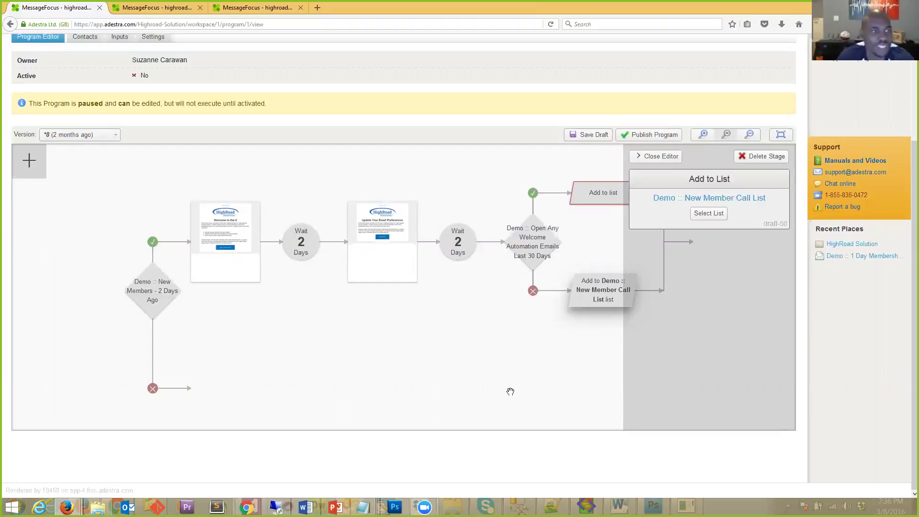
Assign the Demo :: New Member Completed Program list to the Add to List stage on the matching branch and close the stage editor
{"action": "left_click", "coordinate": [598, 200]}
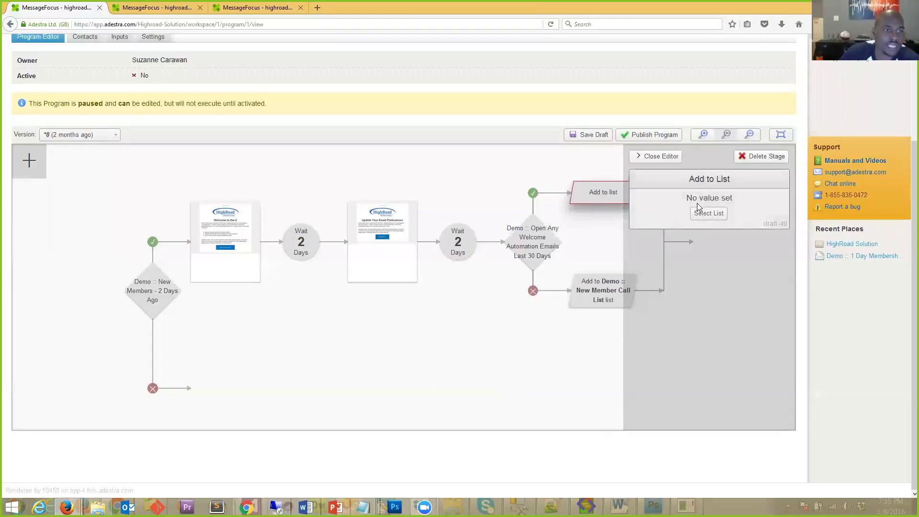
{"action": "left_click", "coordinate": [708, 218]}
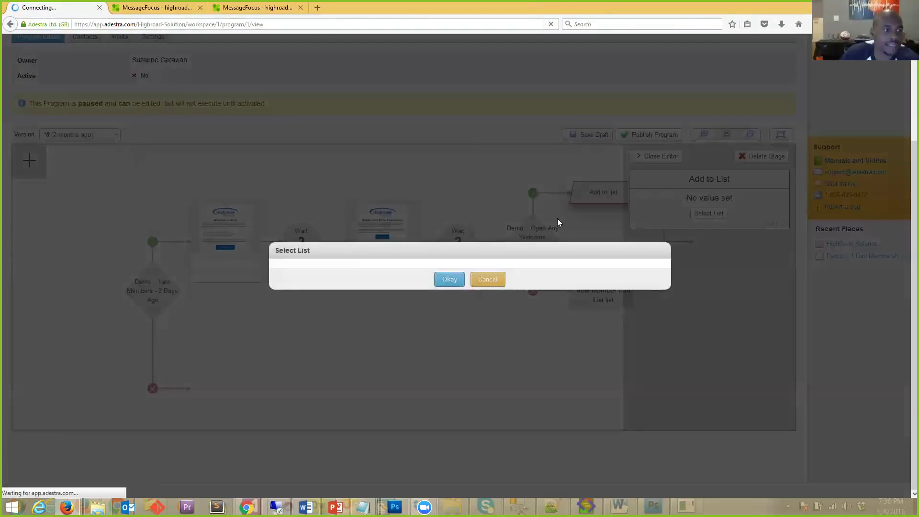
{"action": "left_click", "coordinate": [399, 186]}
{"action": "left_click", "coordinate": [454, 436]}
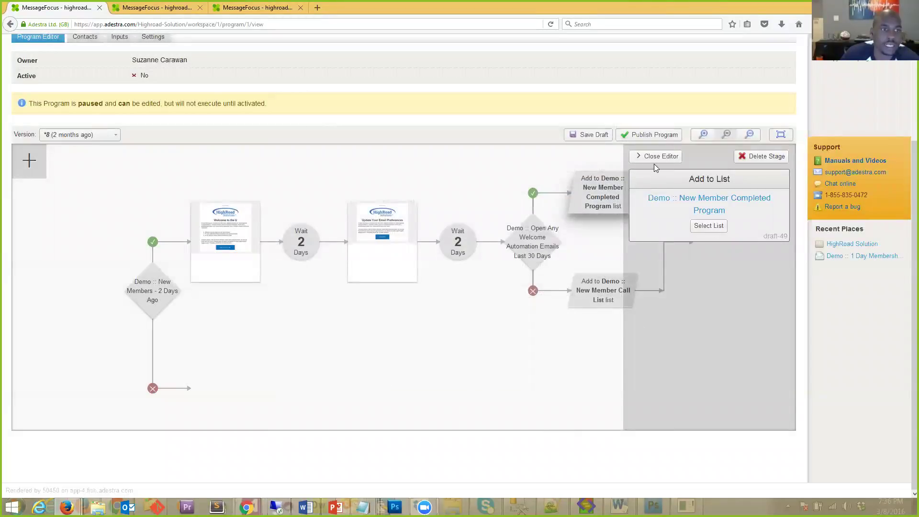
{"action": "left_click", "coordinate": [658, 163]}
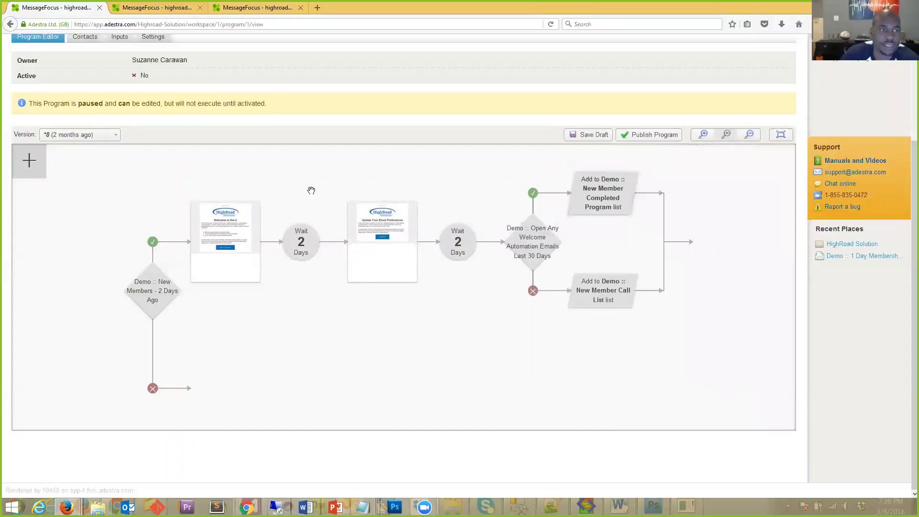
Place an Add Contact to Program stage after the New Member Completed Program list stage on the matching branch
{"action": "left_click", "coordinate": [27, 170]}
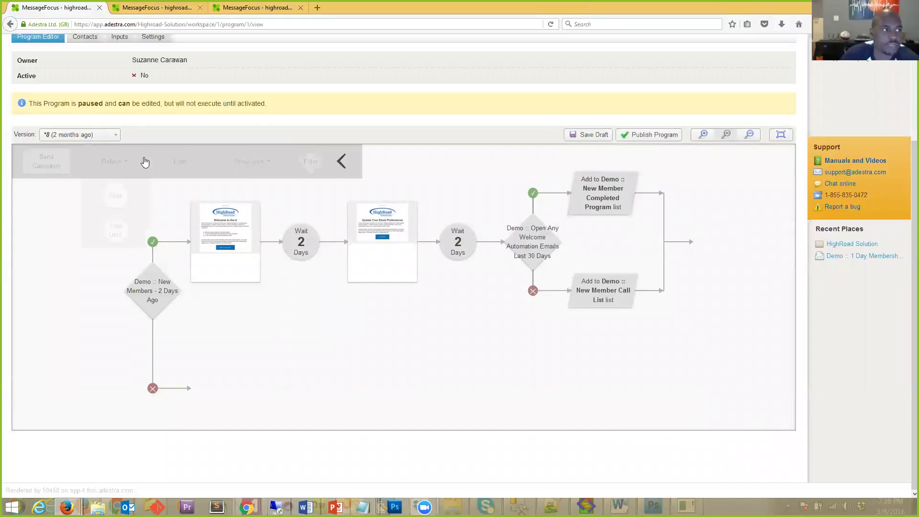
{"action": "left_click", "coordinate": [242, 163]}
{"action": "left_click_drag", "start_coordinate": [378, 197], "coordinate": [641, 204]}
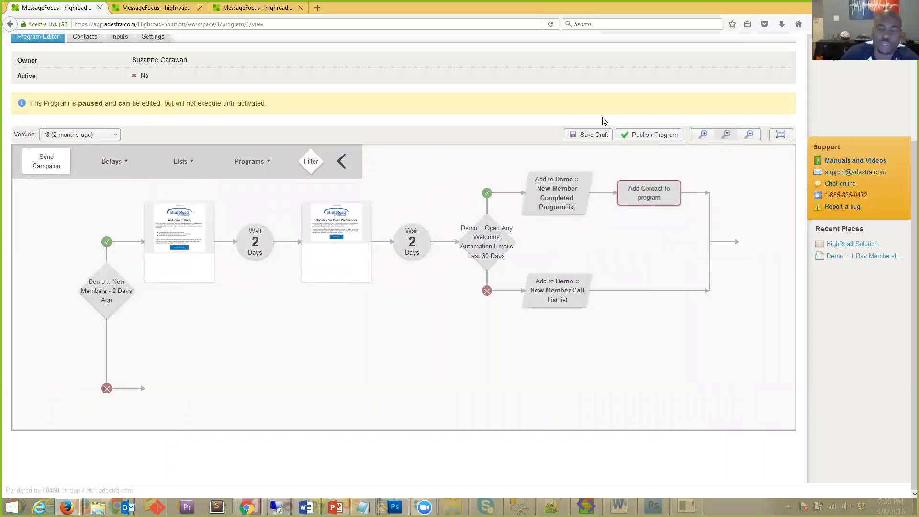